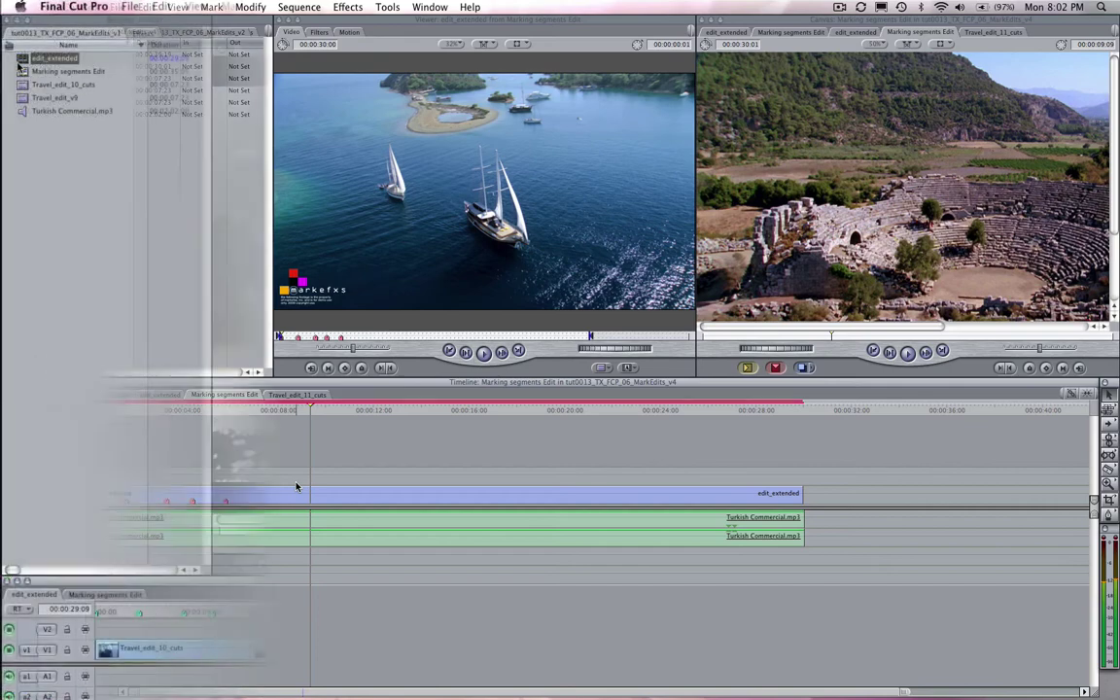
Create a new empty sequence and open it for editing.
mouse_move(243, 23)
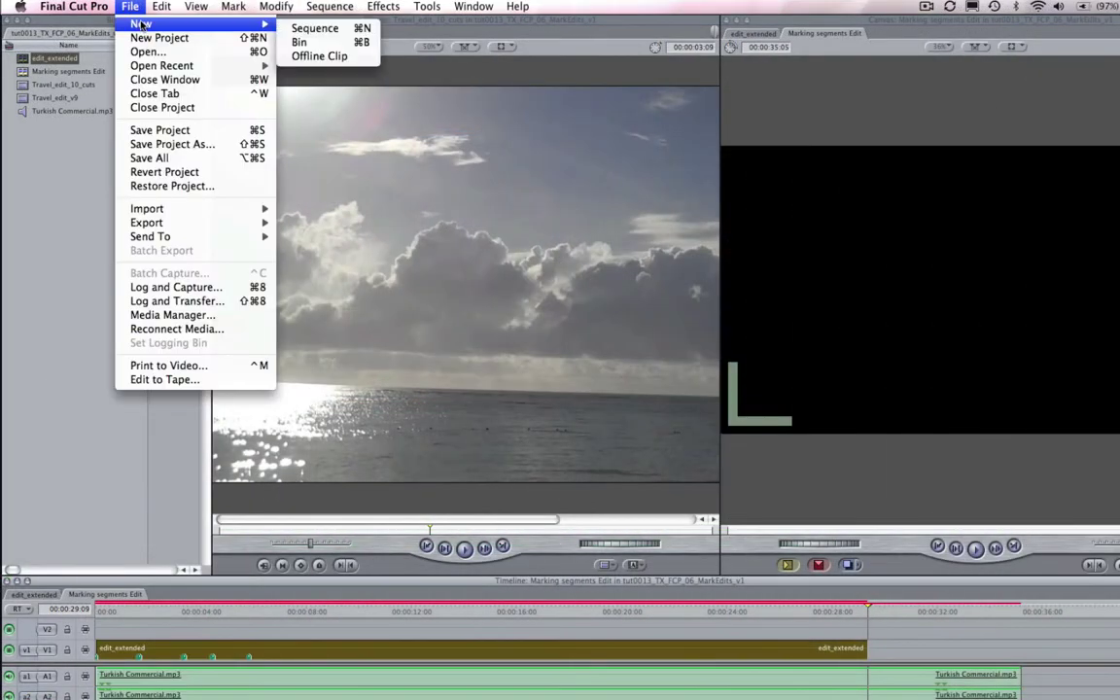
left_click(313, 28)
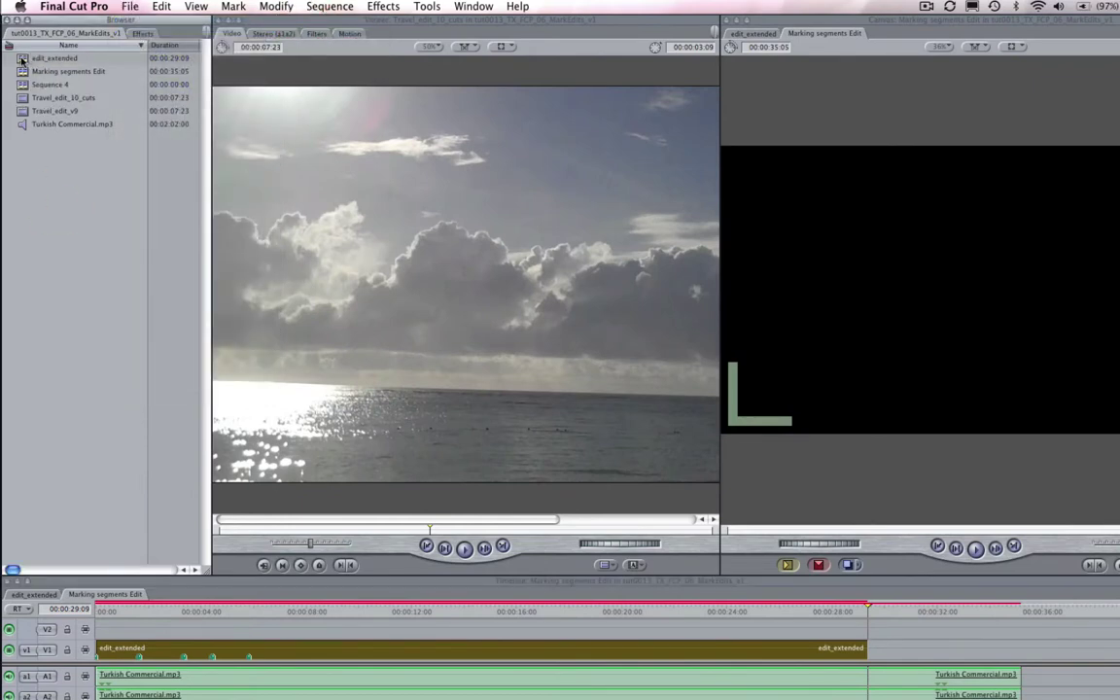
double_click(21, 84)
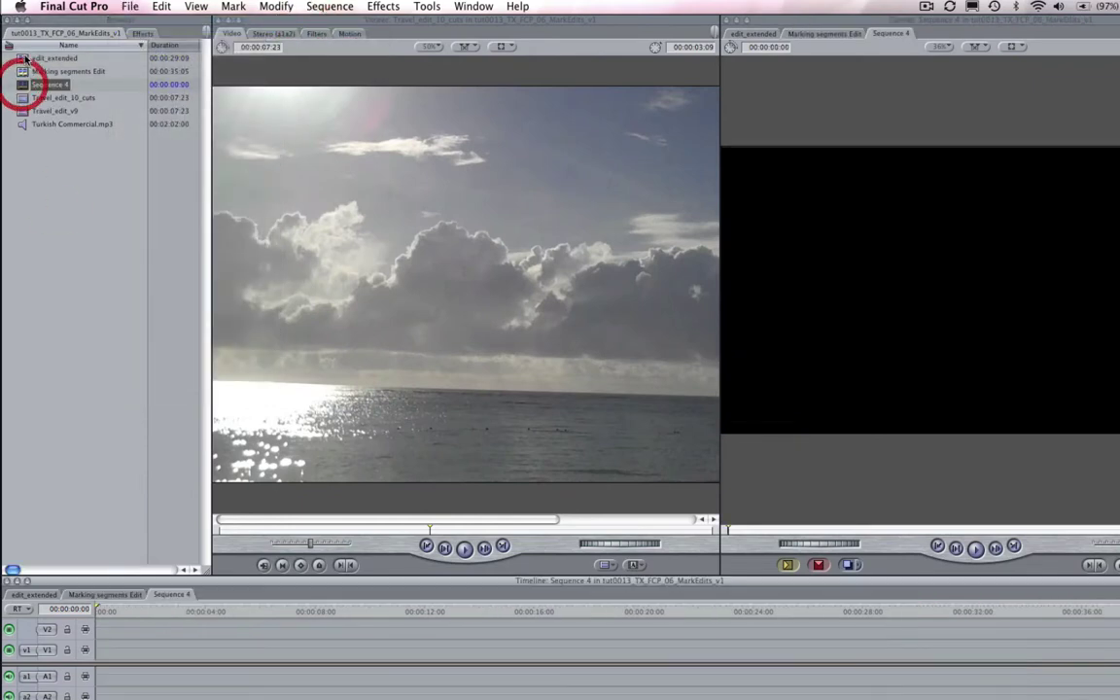
Place edit_extended on the first video track with matching settings and name the sequence 'Marking segments Edit 2'.
left_click(58, 59)
left_click_drag(58, 60, 105, 660)
key("Return")
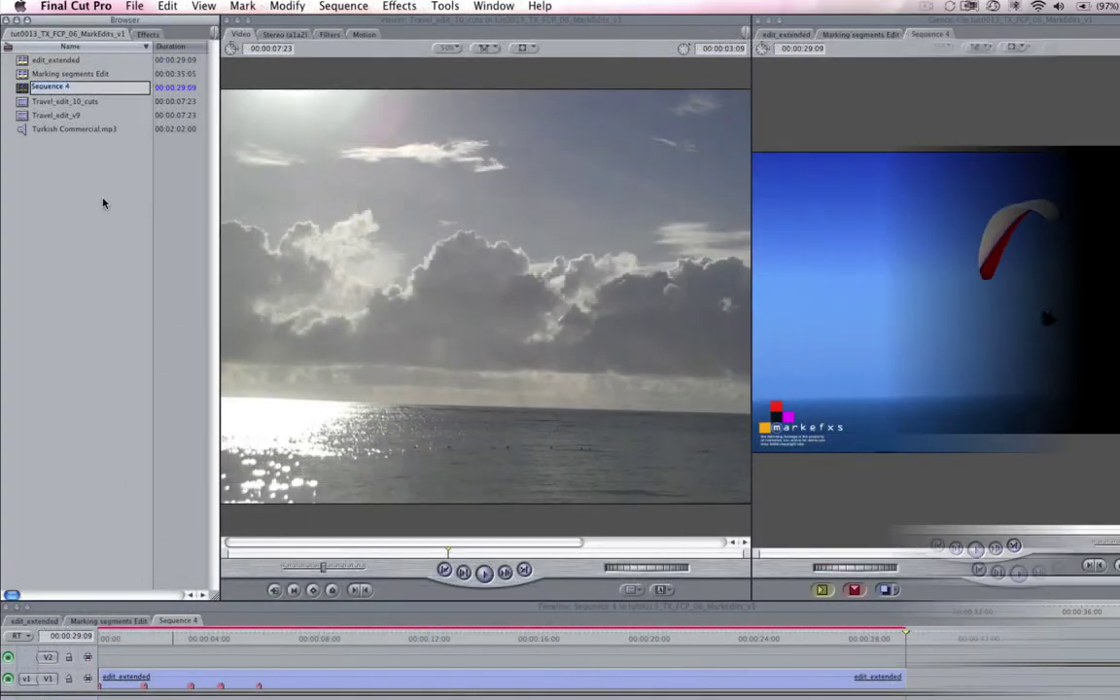
type("Marking segments Edit")
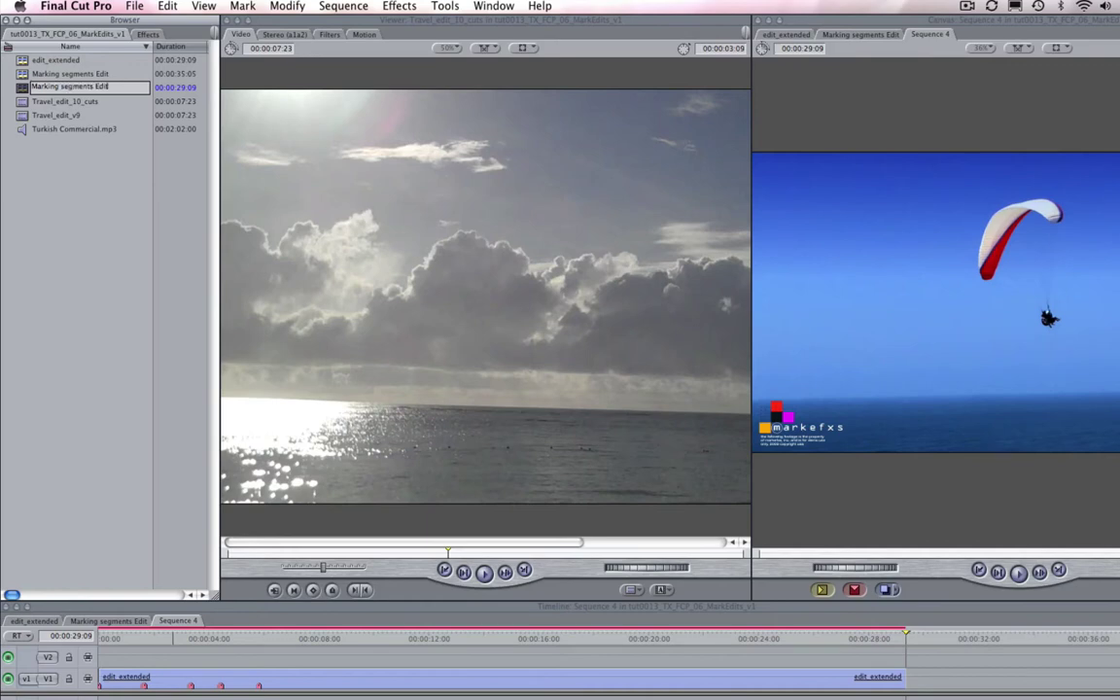
key("Return")
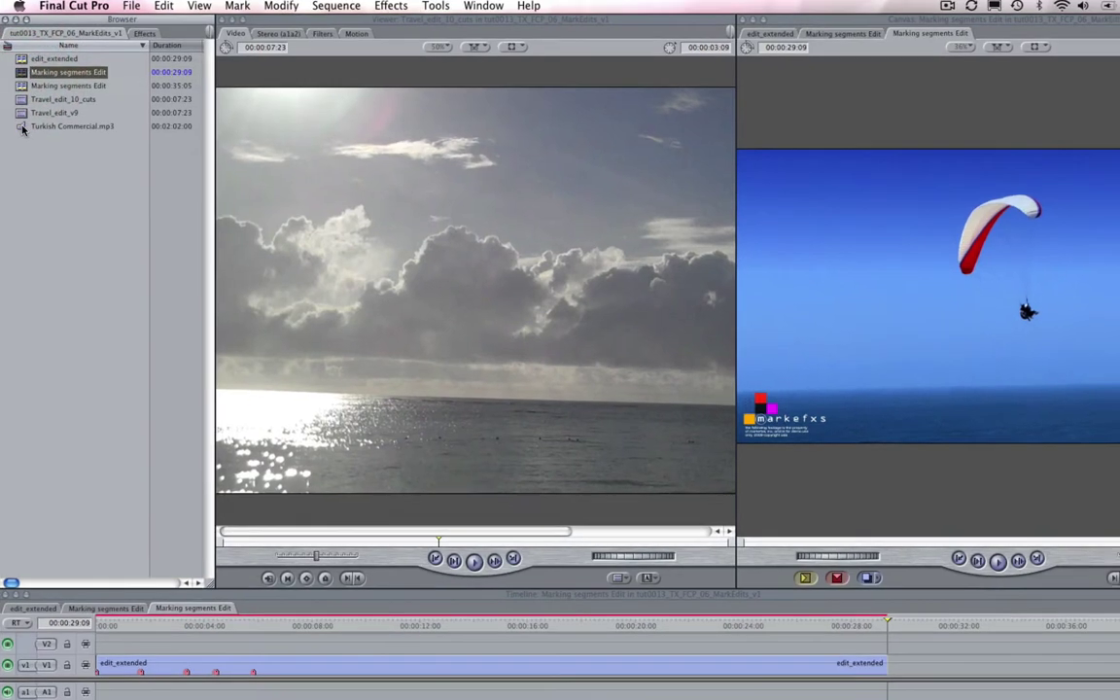
Add Turkish Commercial.mp3 to the audio tracks and drop a marker at the playhead.
left_click_drag(24, 128, 100, 670)
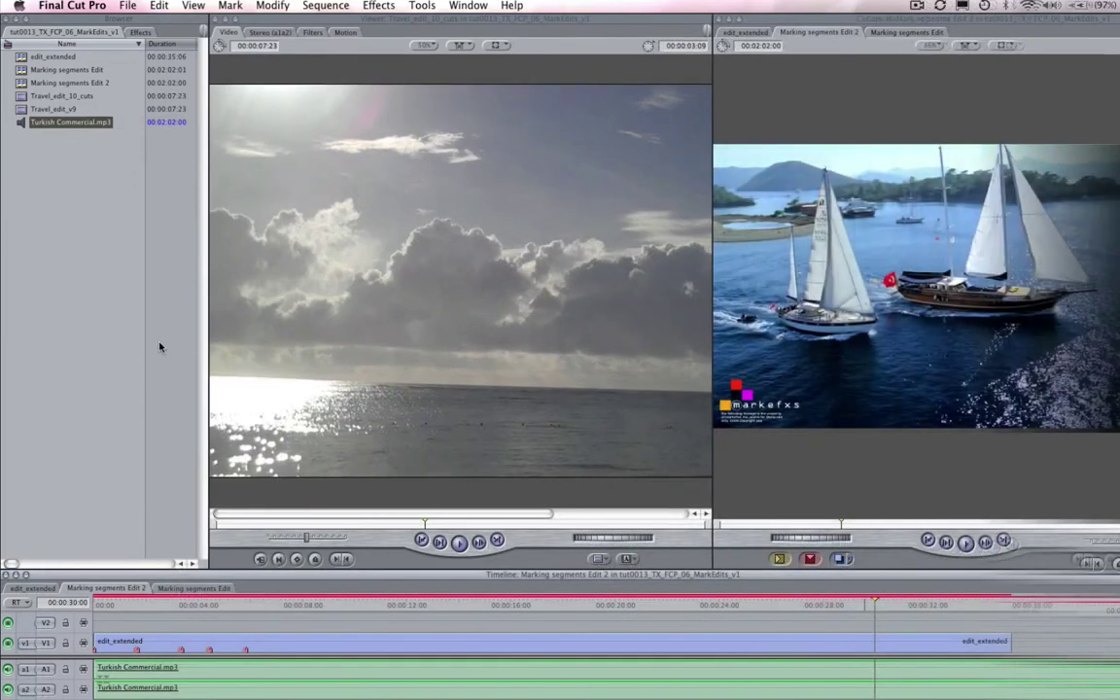
key("m")
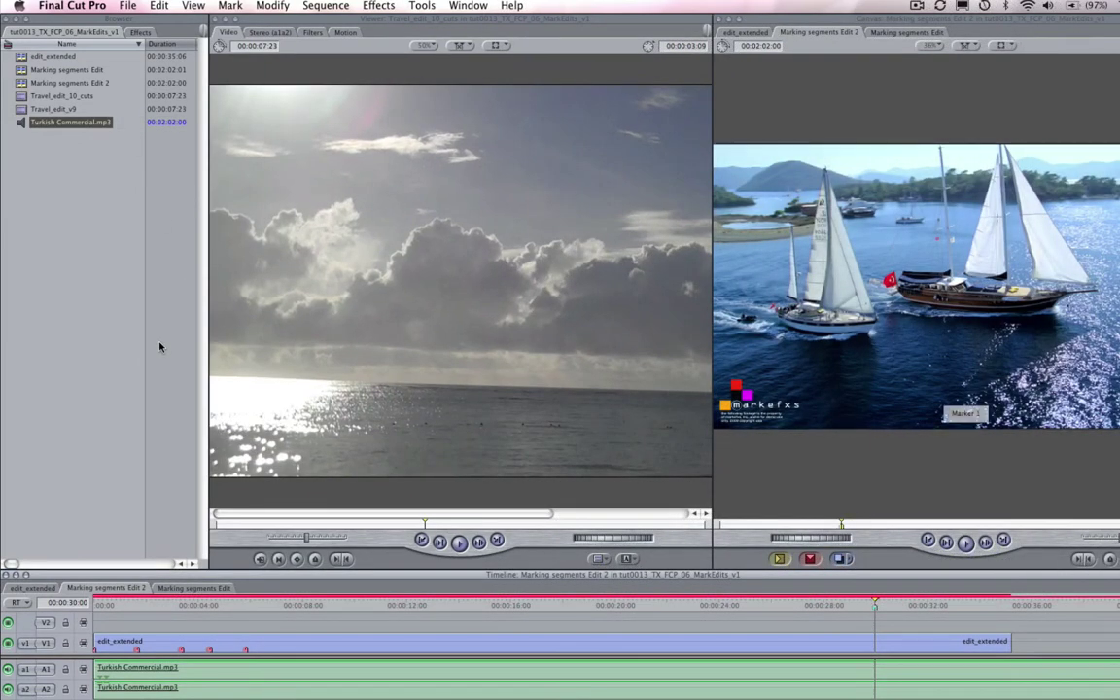
left_click(85, 122)
left_click(136, 32)
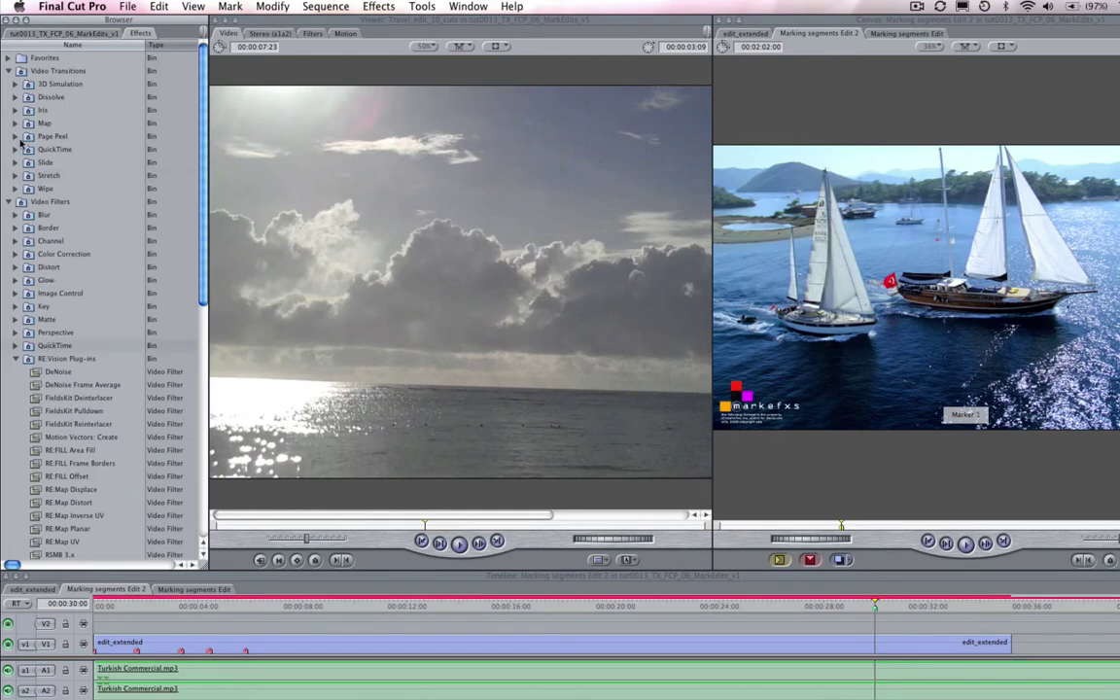
Apply Twixtor 4.5 FxPlug to edit_extended and bring up its filter settings in the Viewer.
left_click_drag(204, 292, 218, 452)
left_click_drag(78, 502, 225, 639)
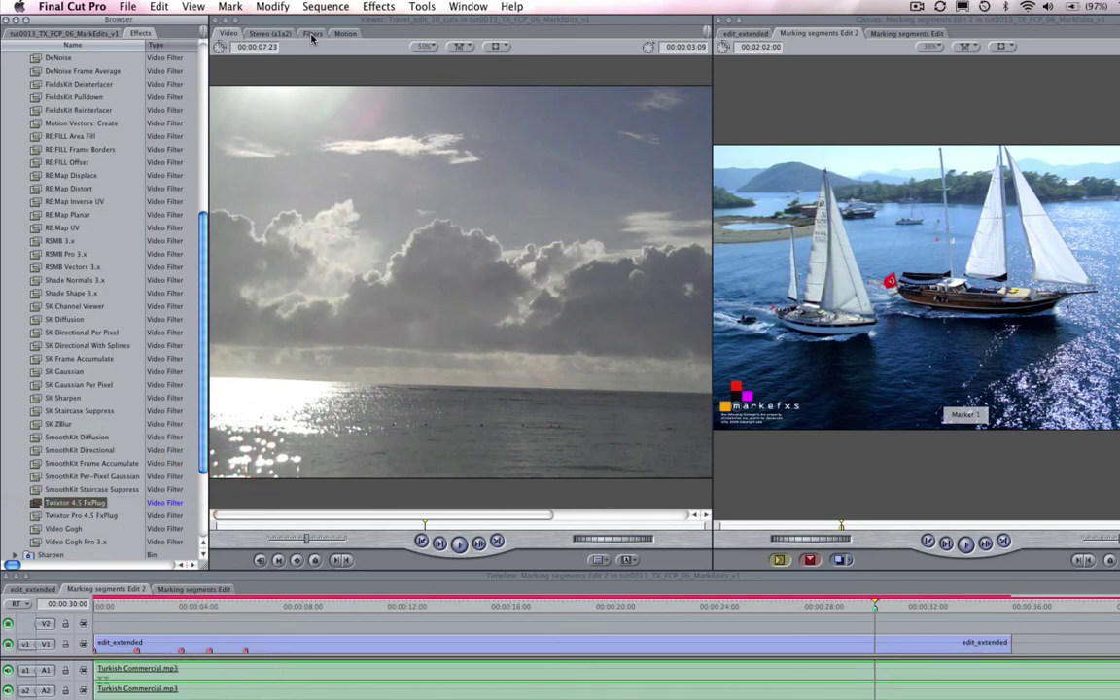
left_click(439, 644)
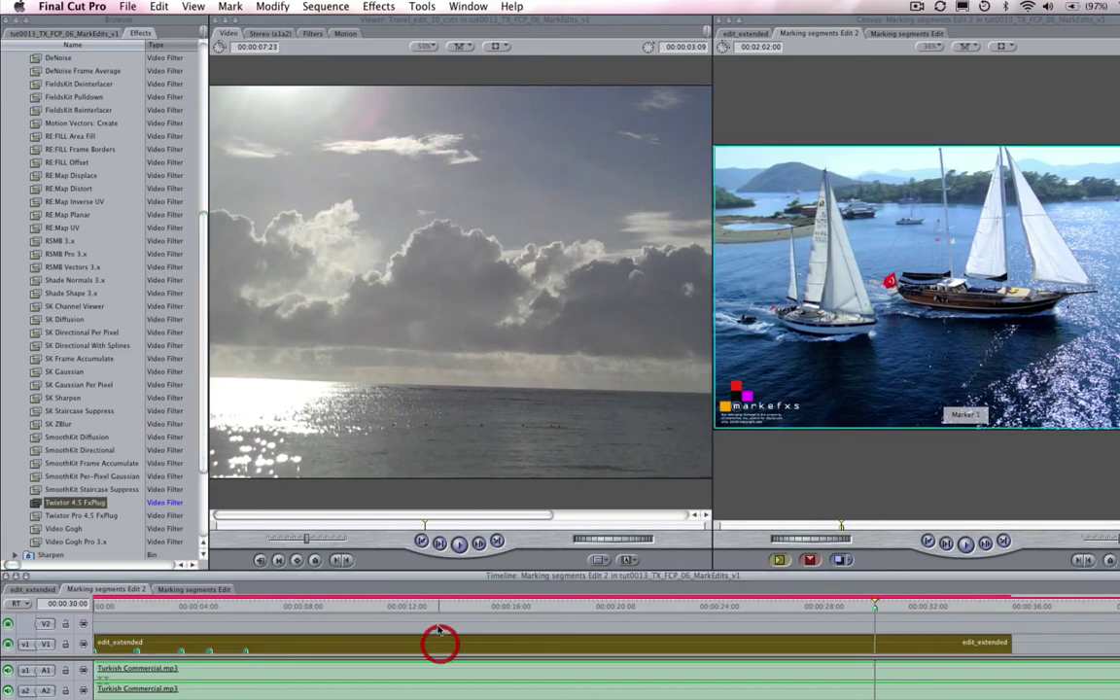
key("Return")
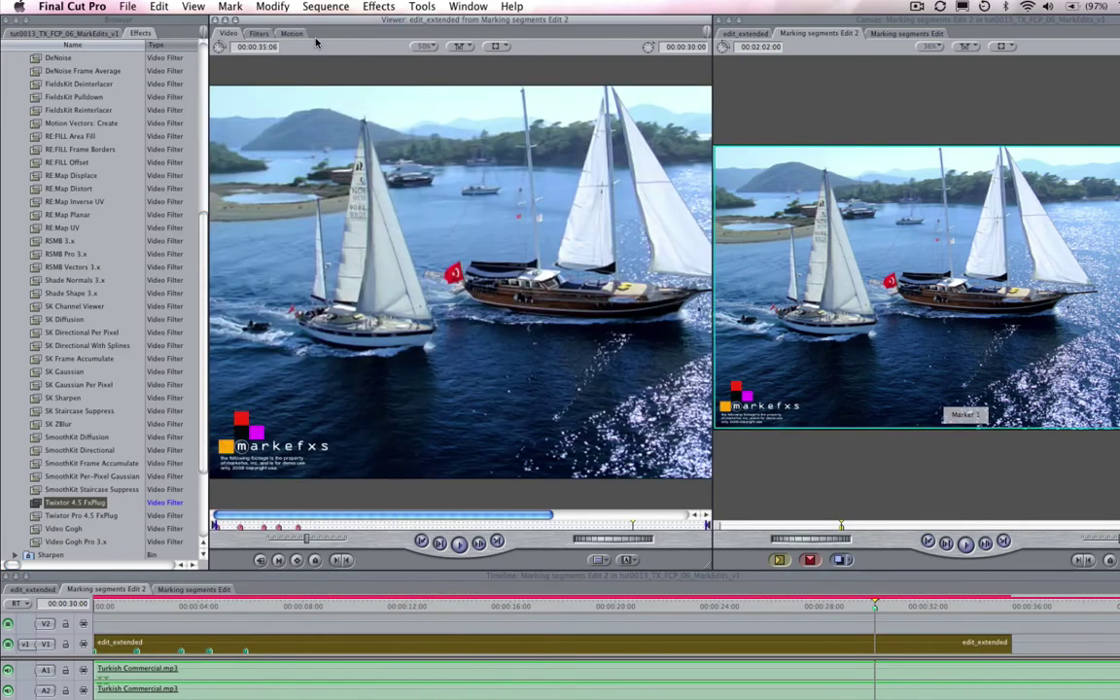
left_click(260, 35)
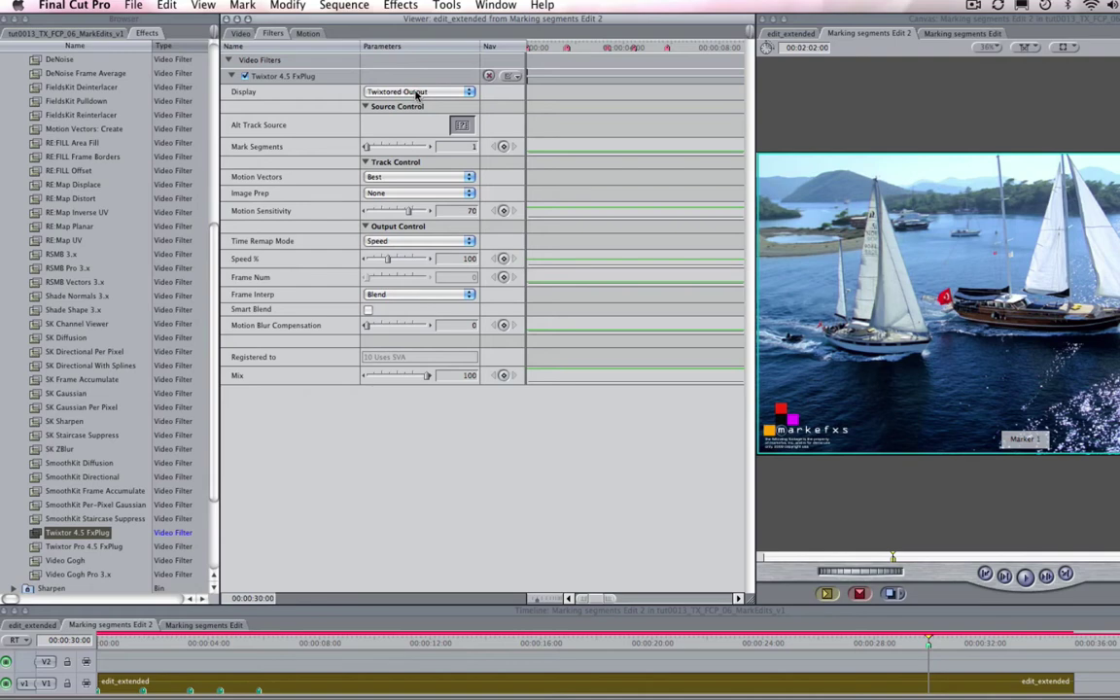
Keep Twixtored Output display and Speed remap mode, and set Speed % to 20.
left_click(451, 93)
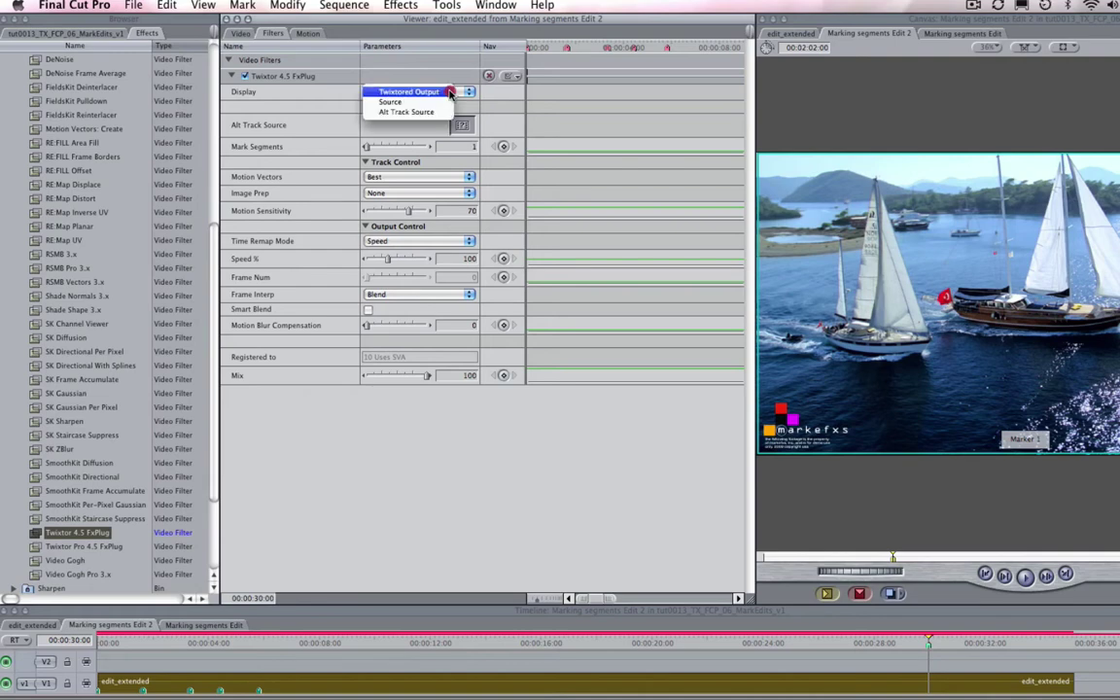
left_click(434, 94)
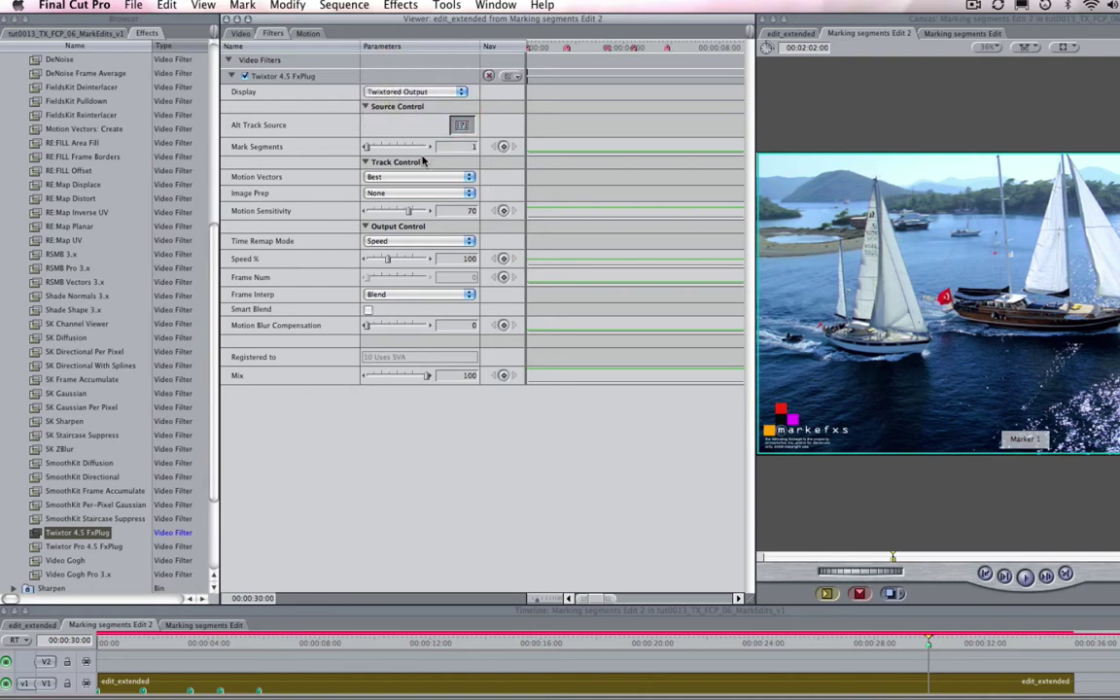
left_click(415, 243)
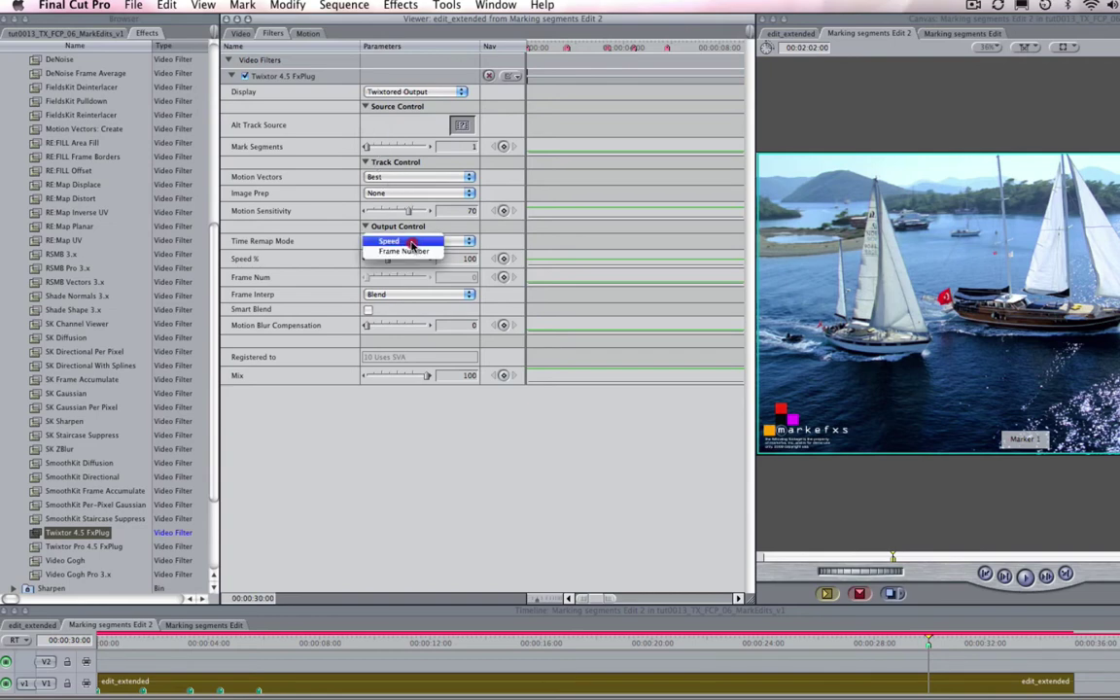
left_click(412, 242)
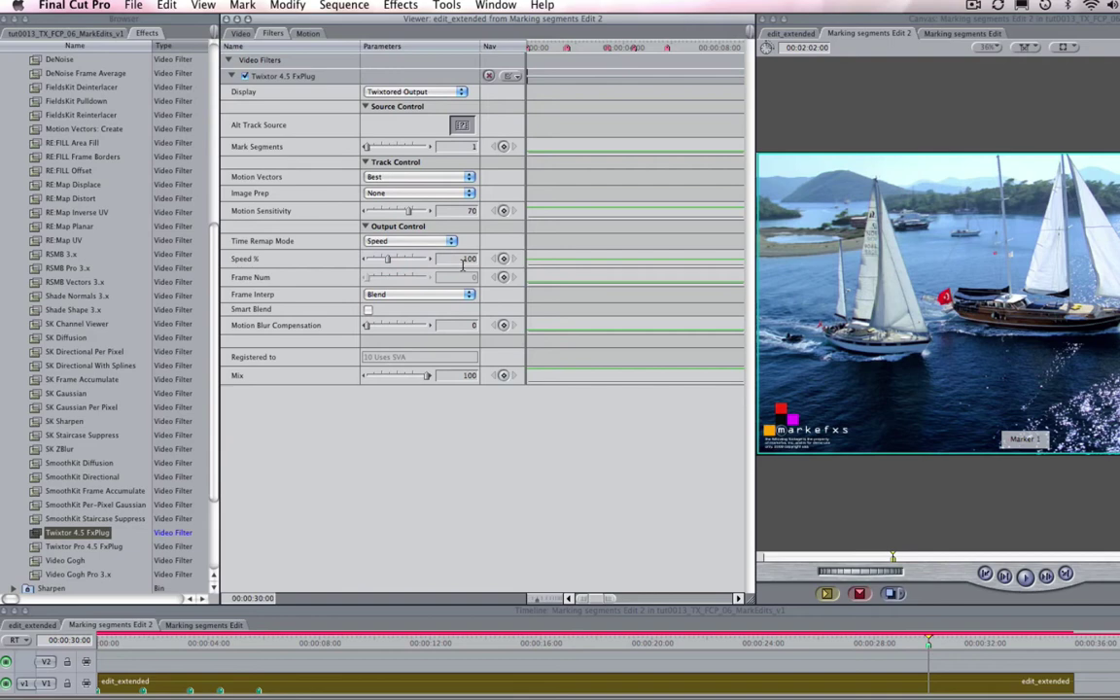
left_click(469, 262)
type("20")
key("Return")
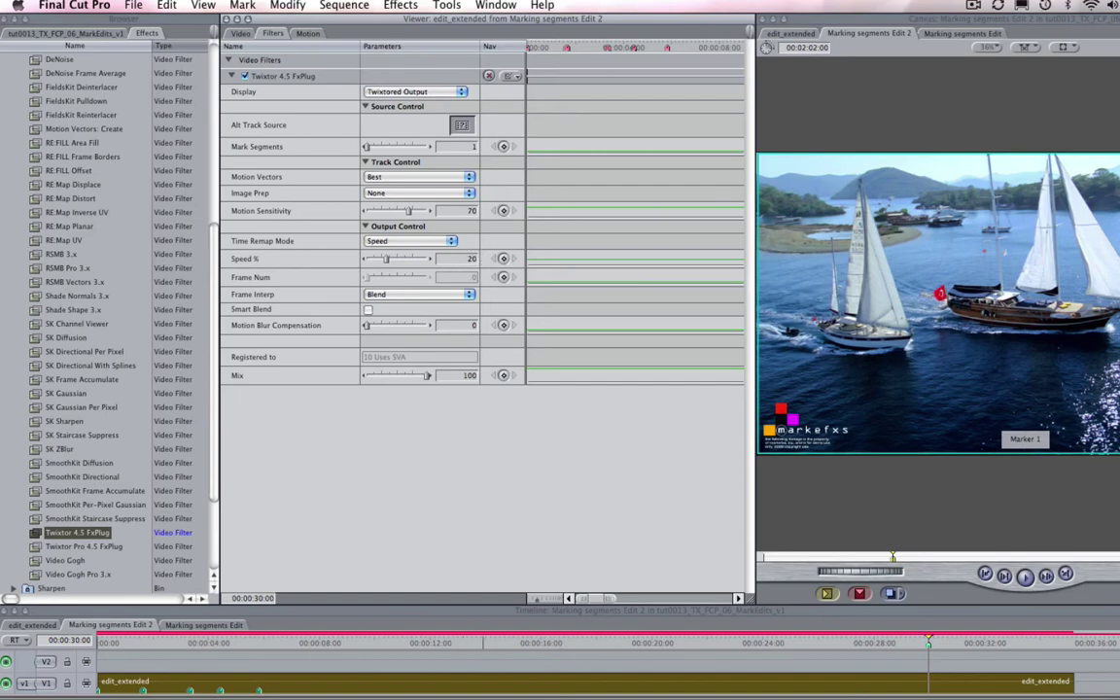
Render all of the sequence's video and scrub the Viewer to review the slowed footage.
left_click(343, 4)
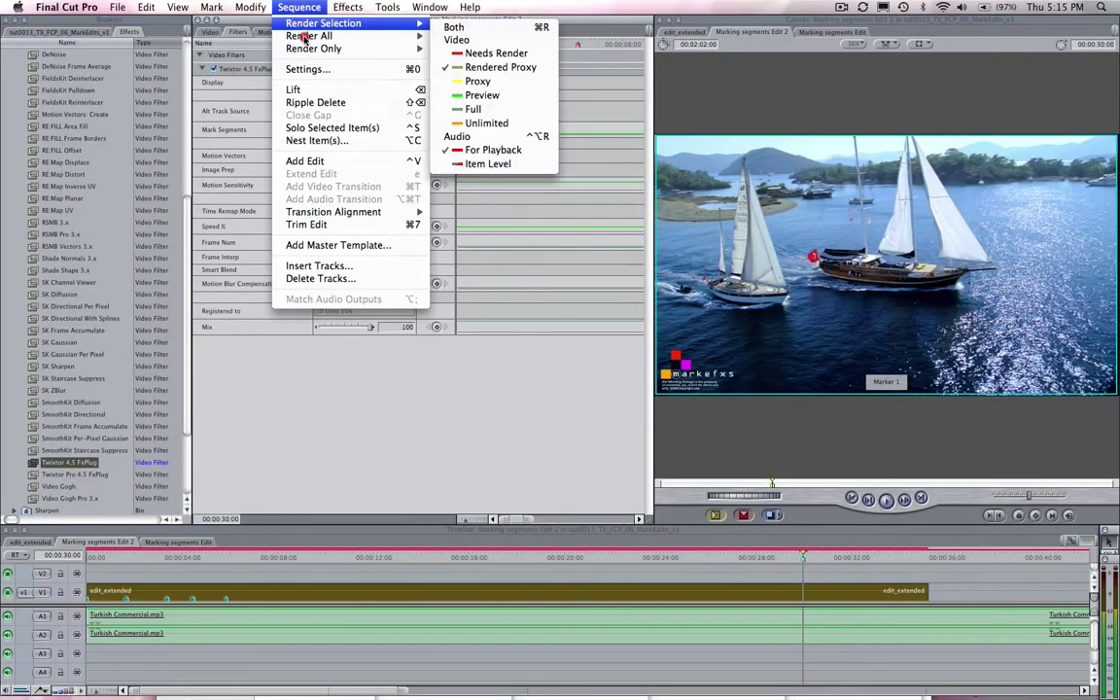
mouse_move(355, 40)
left_click(449, 47)
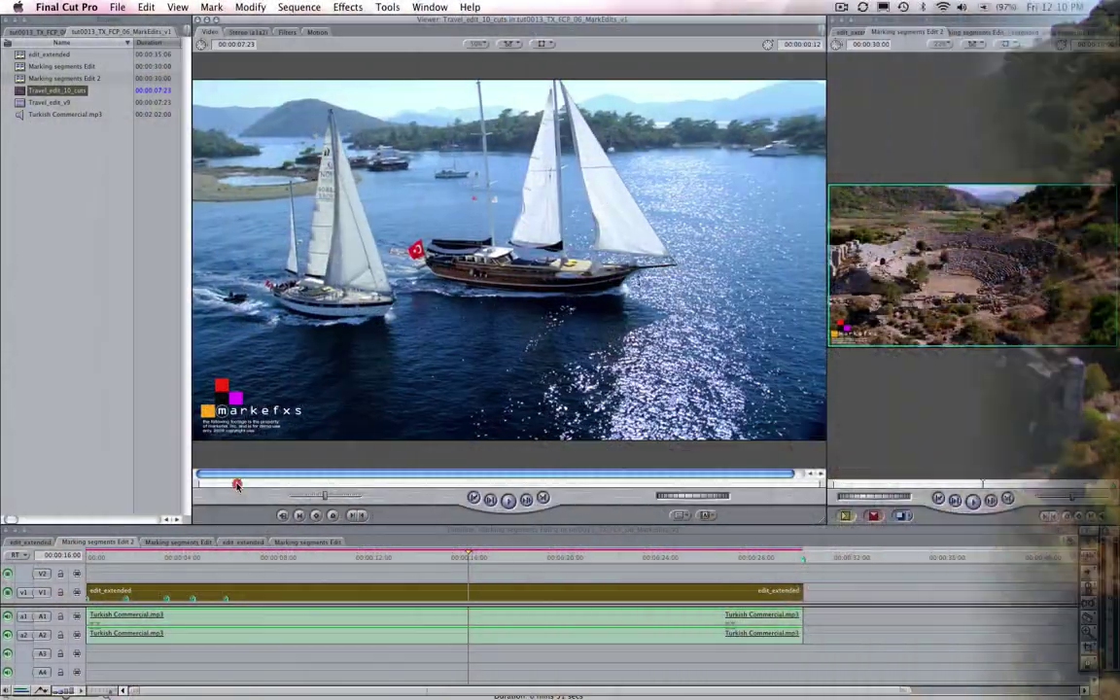
left_click_drag(236, 484, 312, 470)
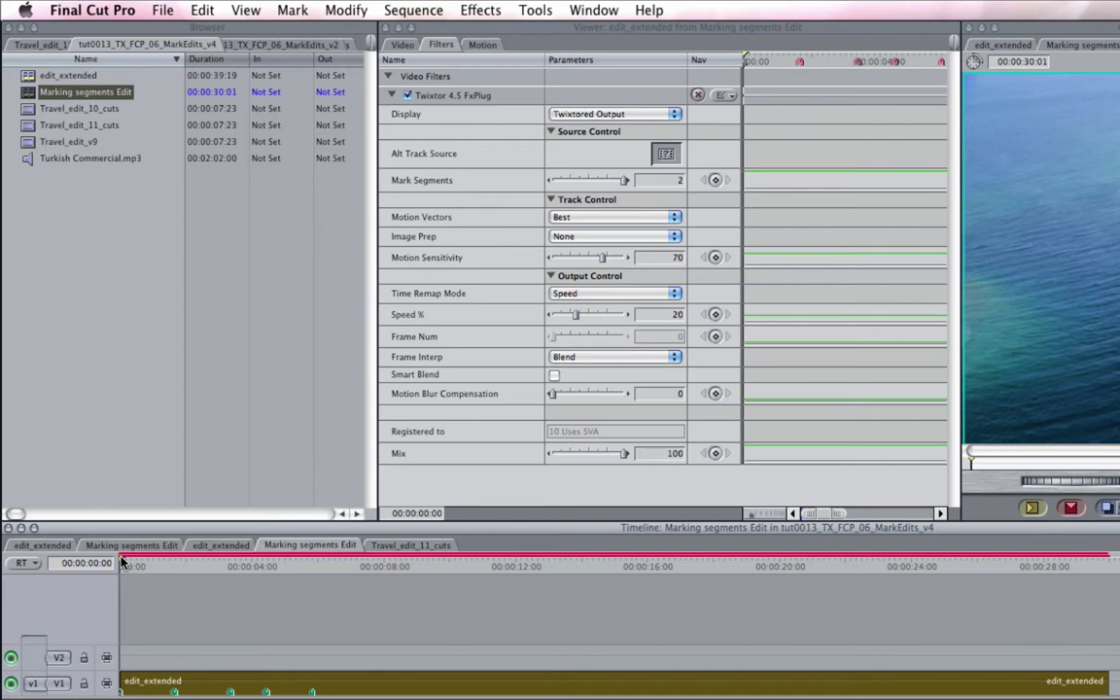
Set Twixtor Display to Source and keyframe Mark Segments at 1 at the sequence start.
left_click(600, 115)
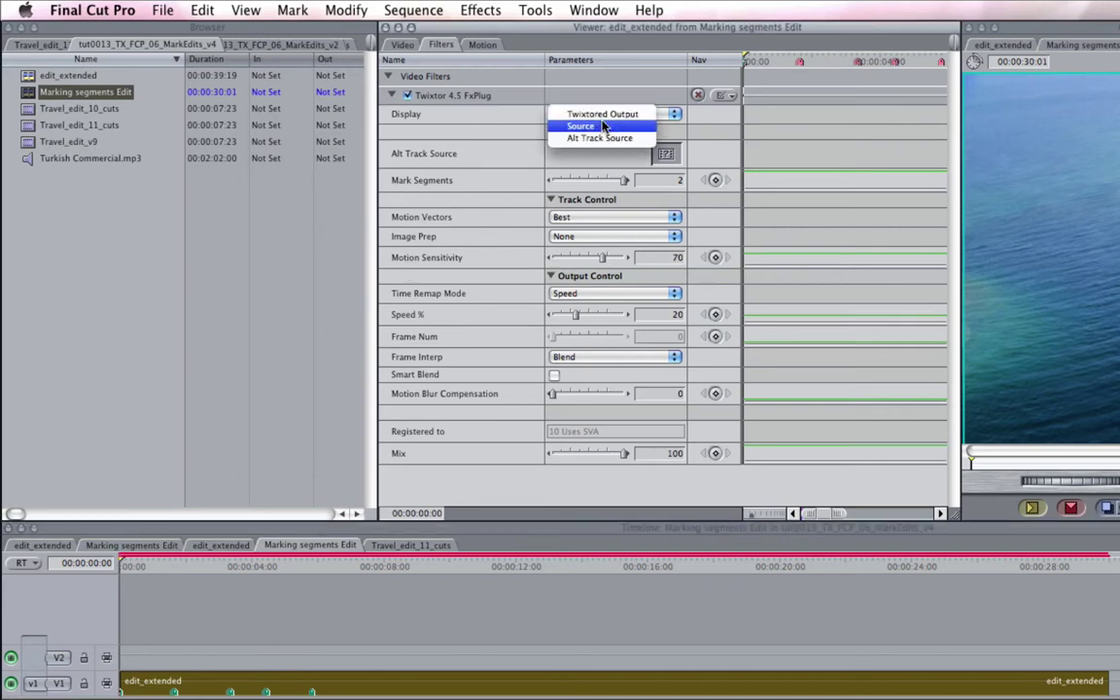
left_click(578, 127)
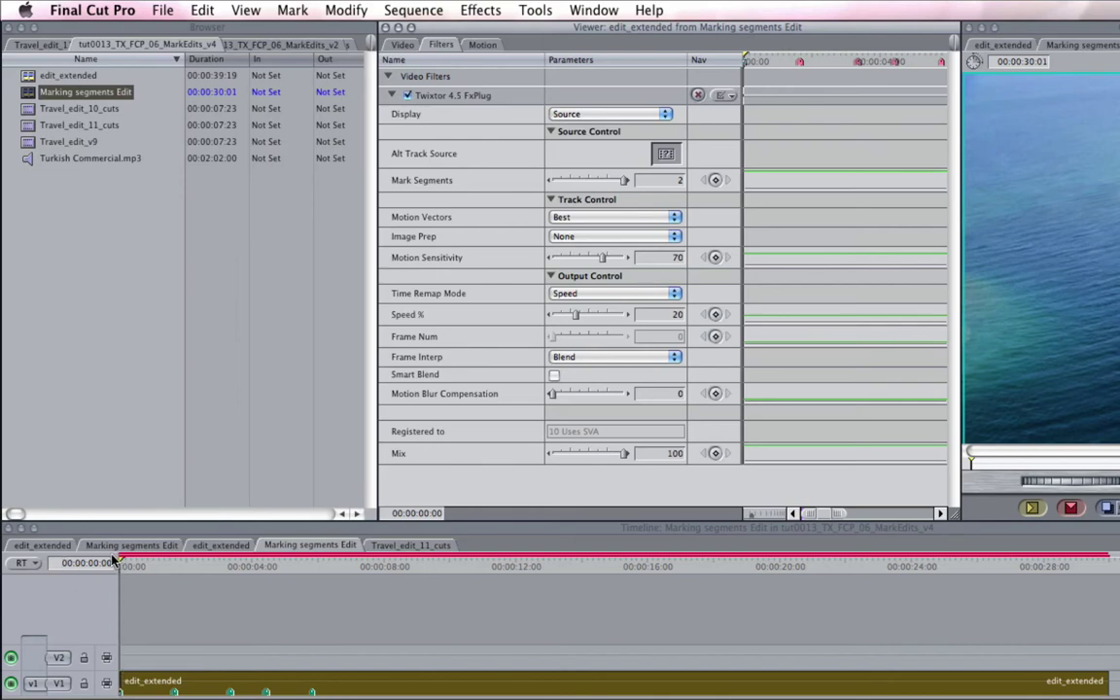
left_click(678, 182)
key("Return")
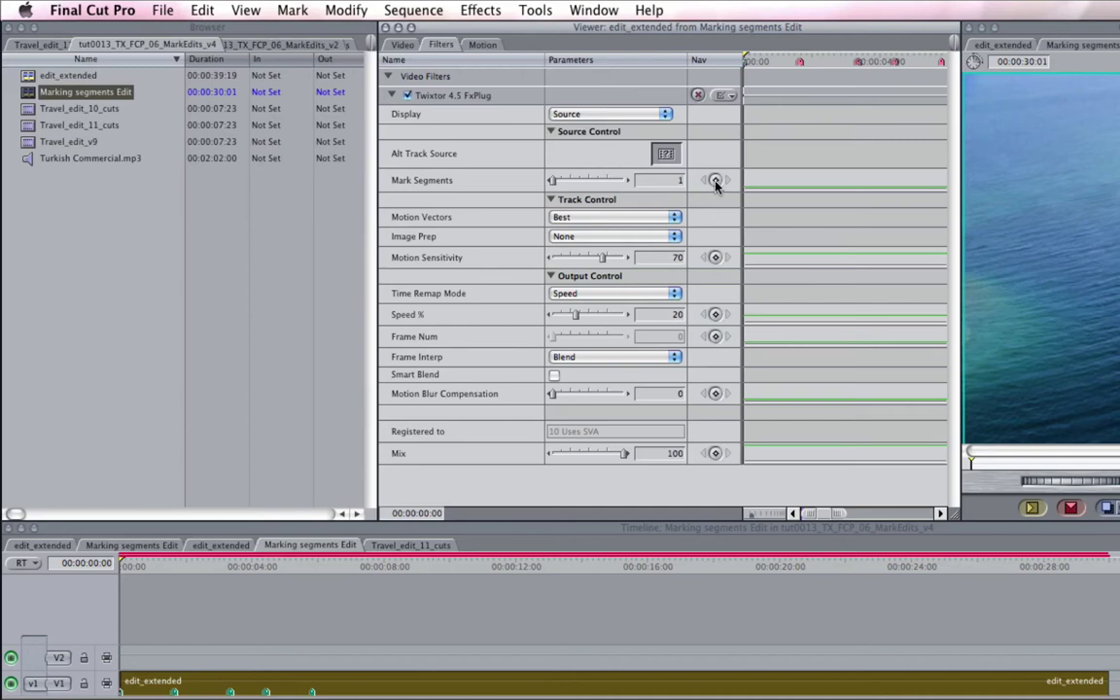
left_click(715, 181)
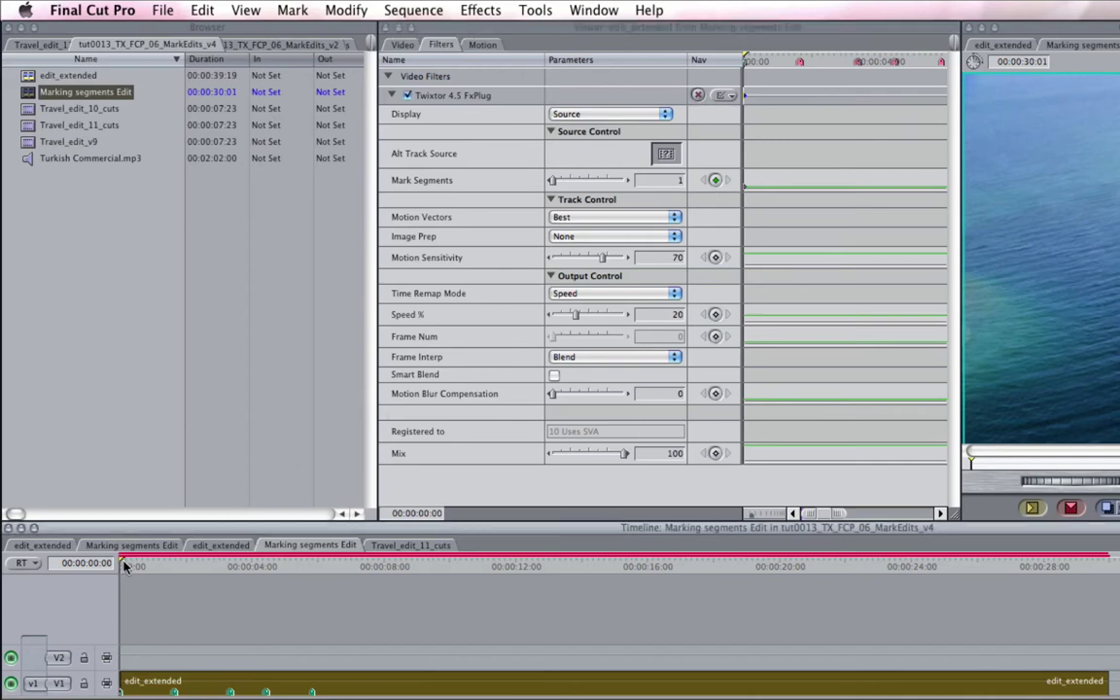
Add another Mark Segments keyframe at the first cut, 00:00:01:15.
left_click_drag(121, 564, 174, 564)
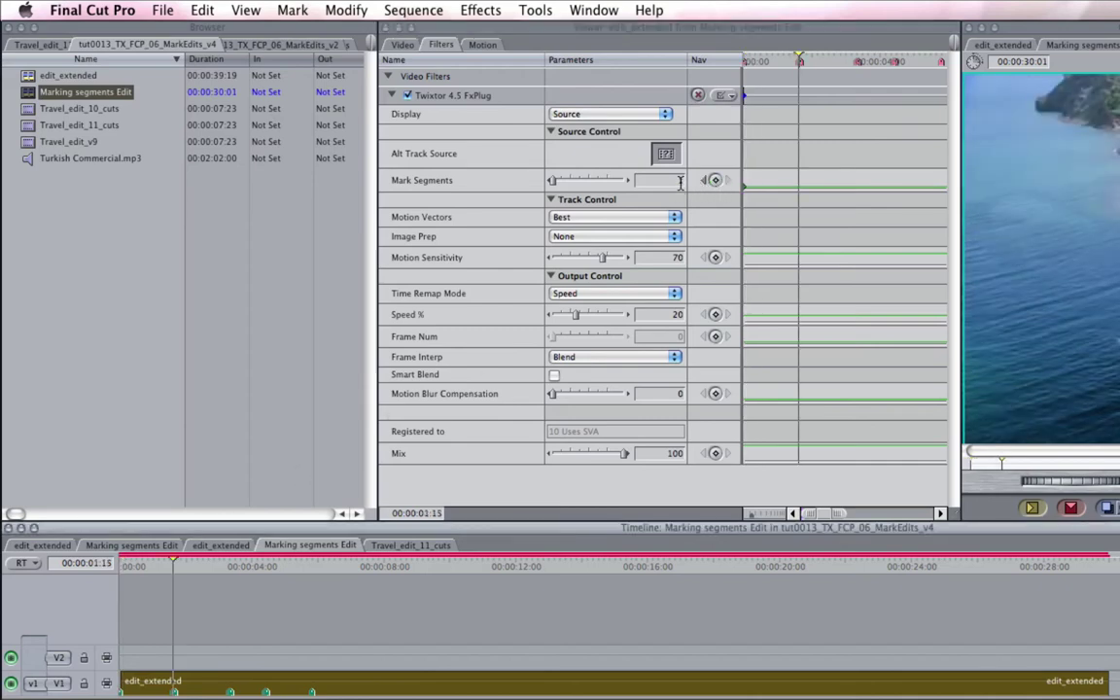
left_click(684, 183)
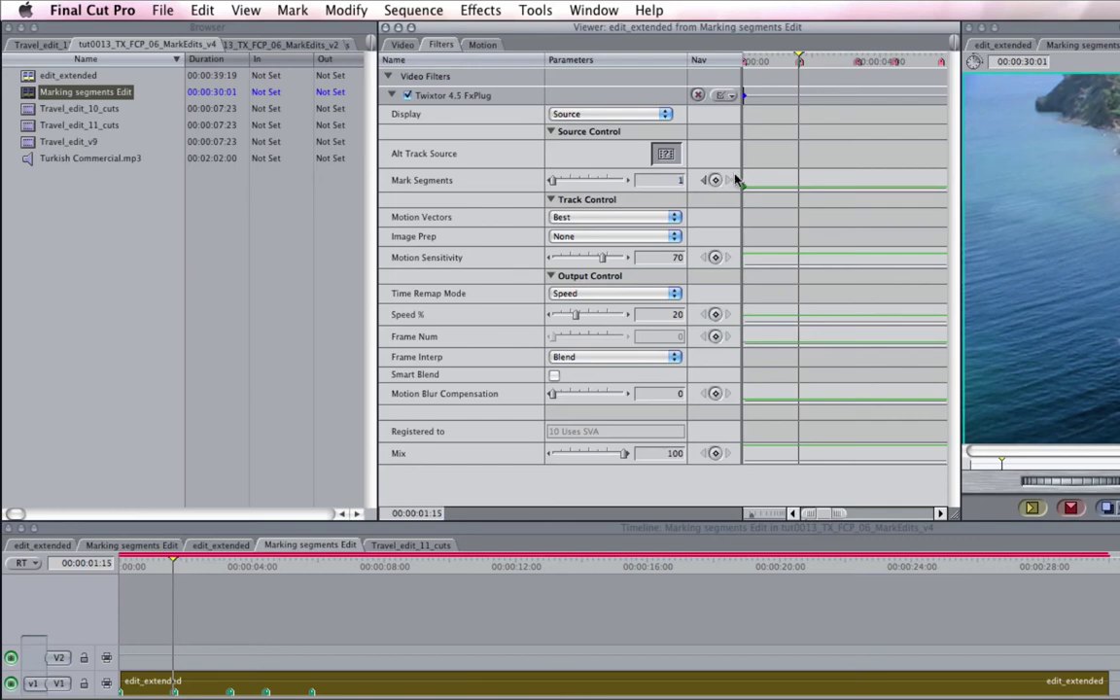
left_click(715, 180)
Keyframe Mark Segments at 2 at 00:00:01:16, one frame past the first cut.
key("Right")
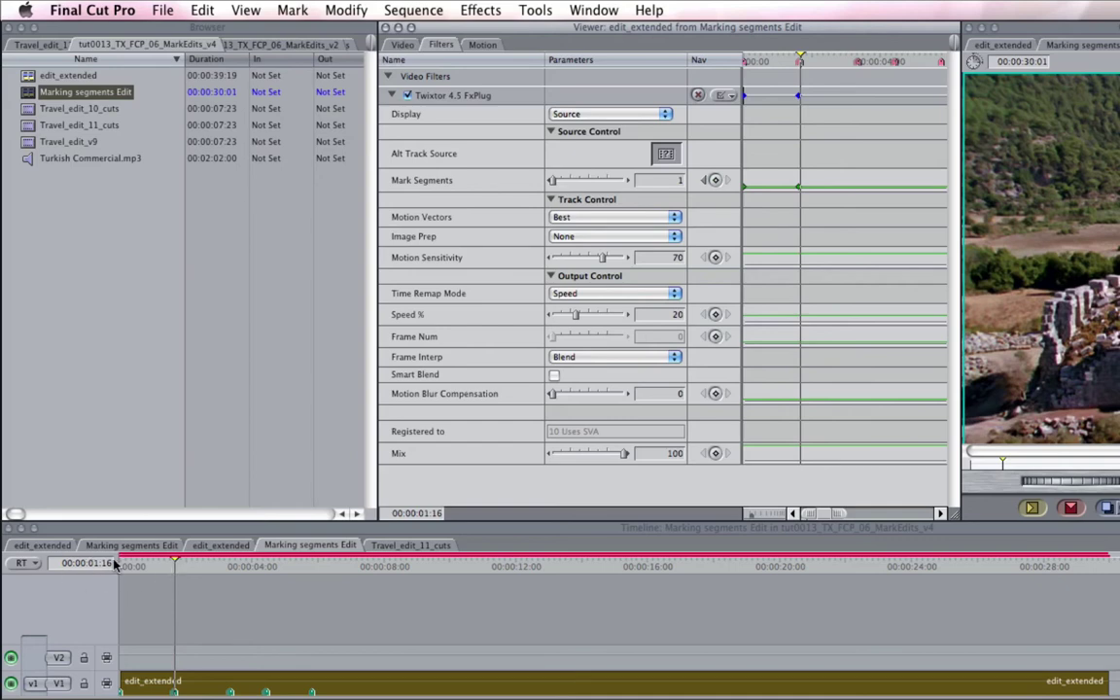
left_click(671, 179)
left_click(716, 181)
key("Return")
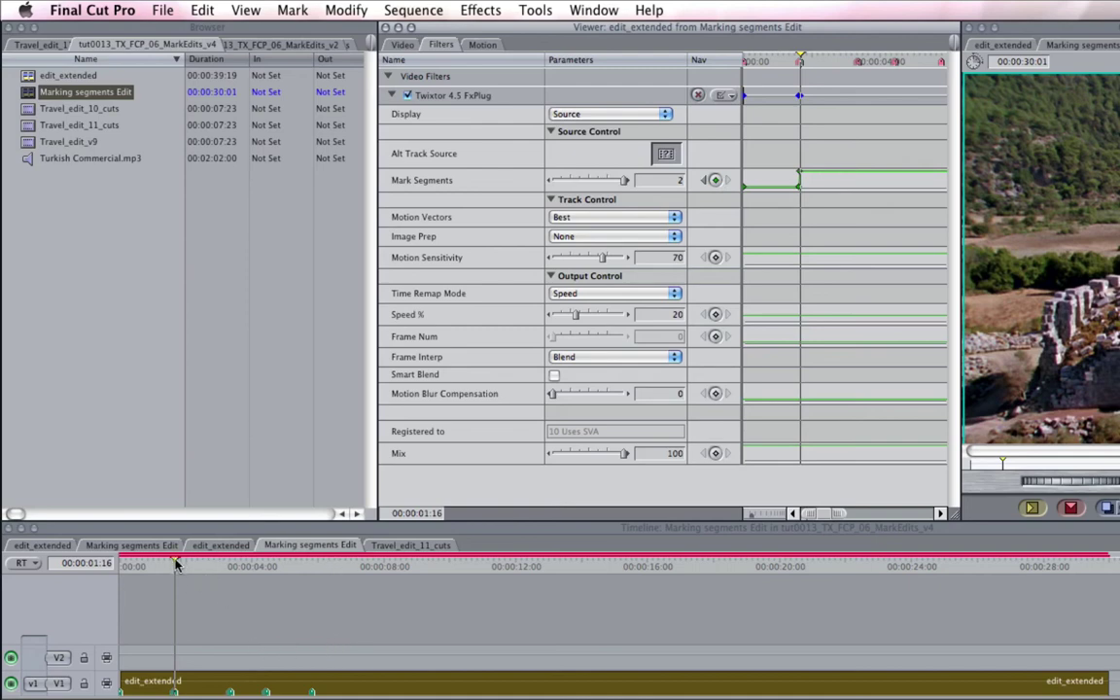
Add a Mark Segments keyframe at the second cut, 00:00:03:08.
left_click_drag(176, 566, 230, 568)
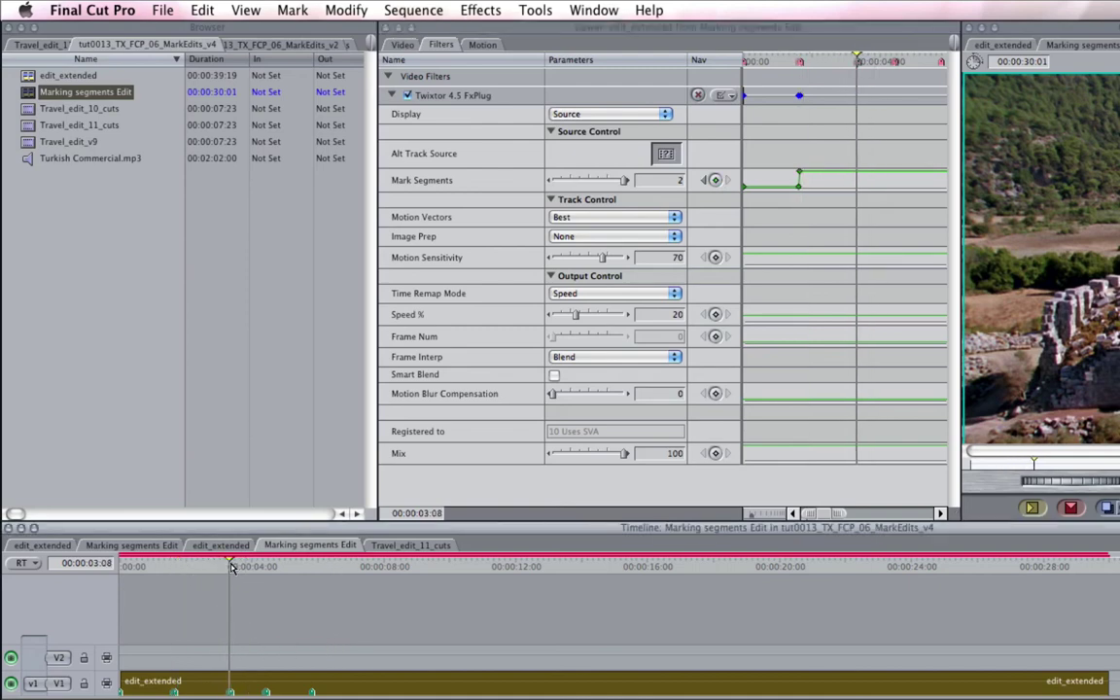
left_click(678, 180)
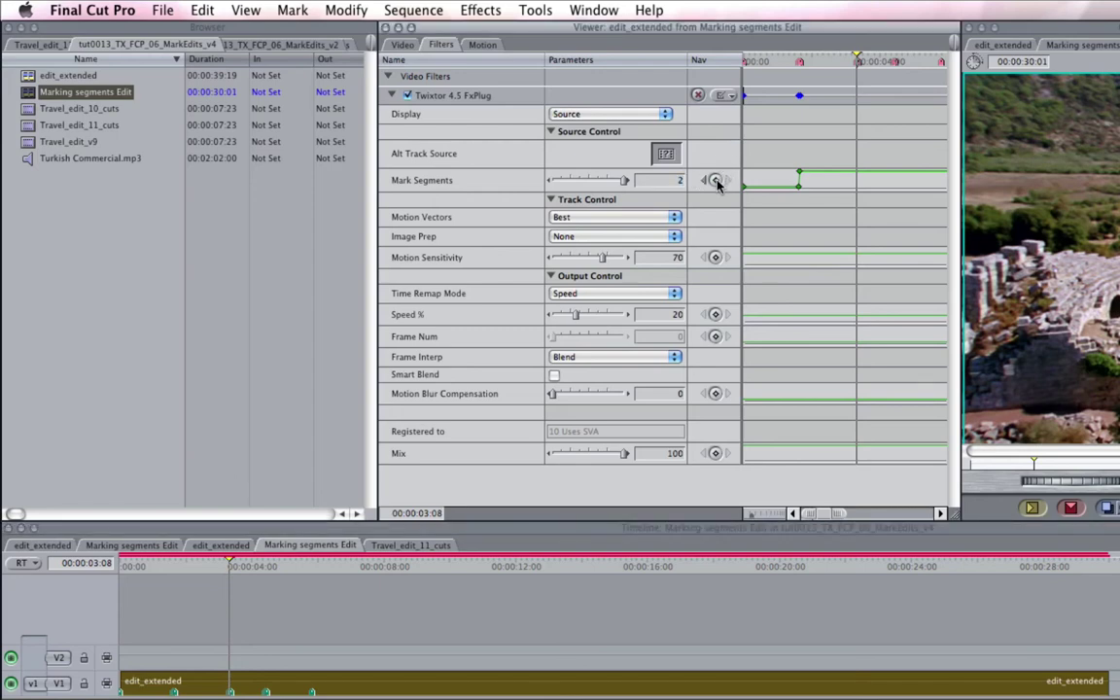
left_click(715, 180)
Keyframe Mark Segments at 1 at 00:00:03:09 and again at the 00:00:04:10 cut.
key("Right")
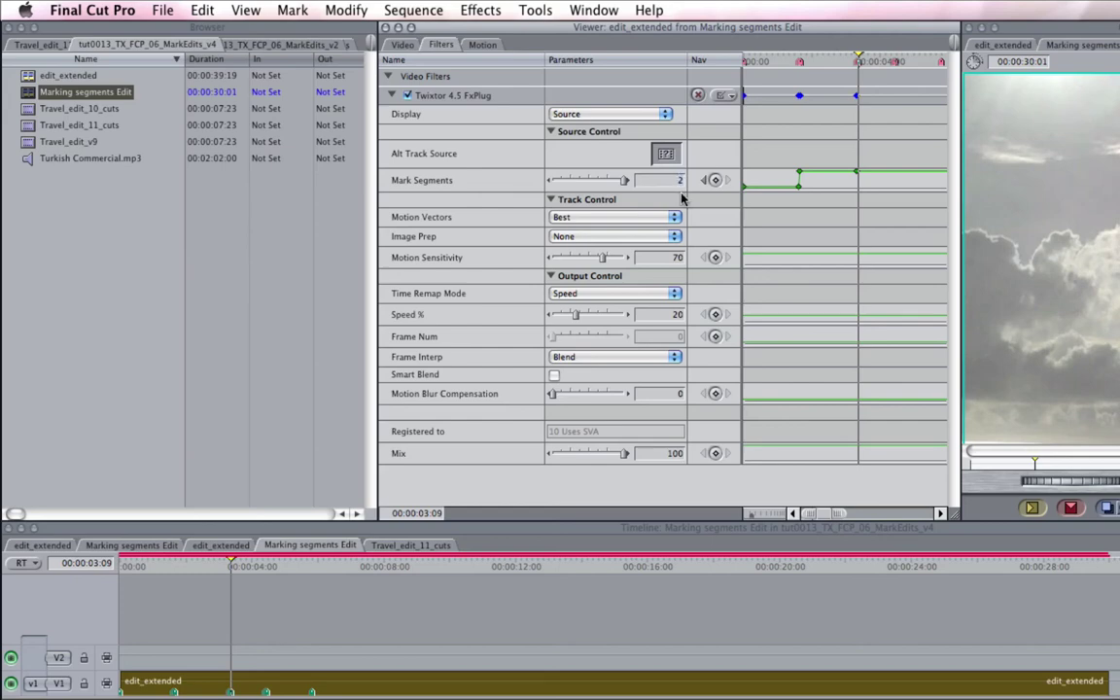
type("1")
key("Return")
left_click(715, 180)
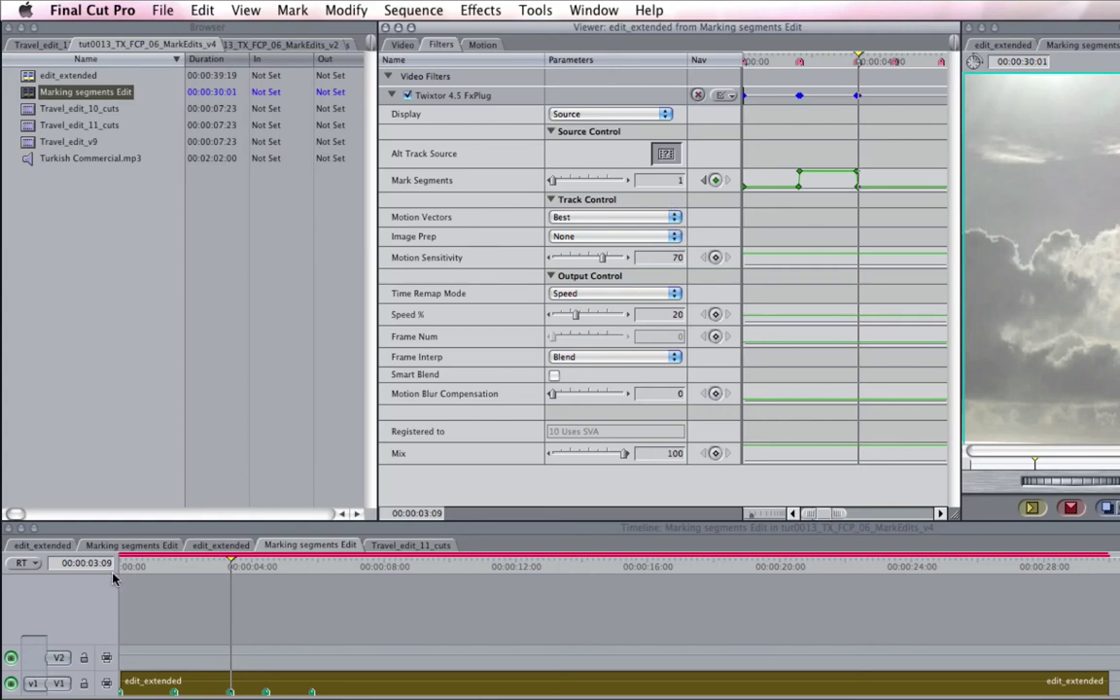
left_click_drag(232, 562, 265, 564)
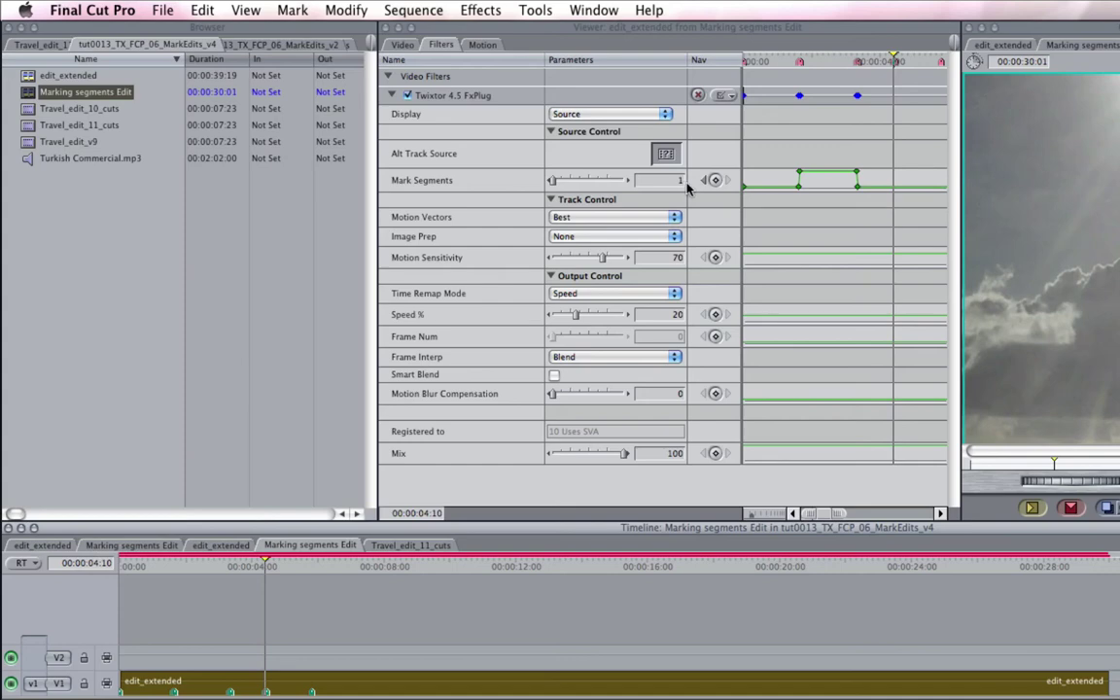
left_click(717, 182)
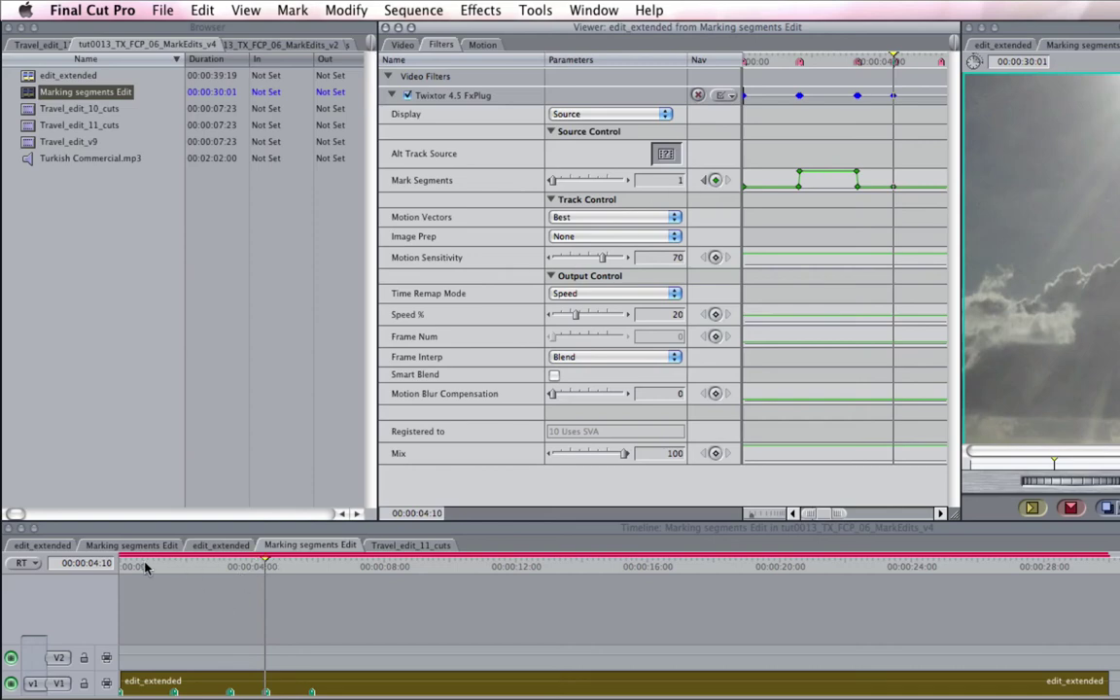
Set Mark Segments to 2 at 00:00:04:11 and keyframe it at 00:00:05:20.
key("Right")
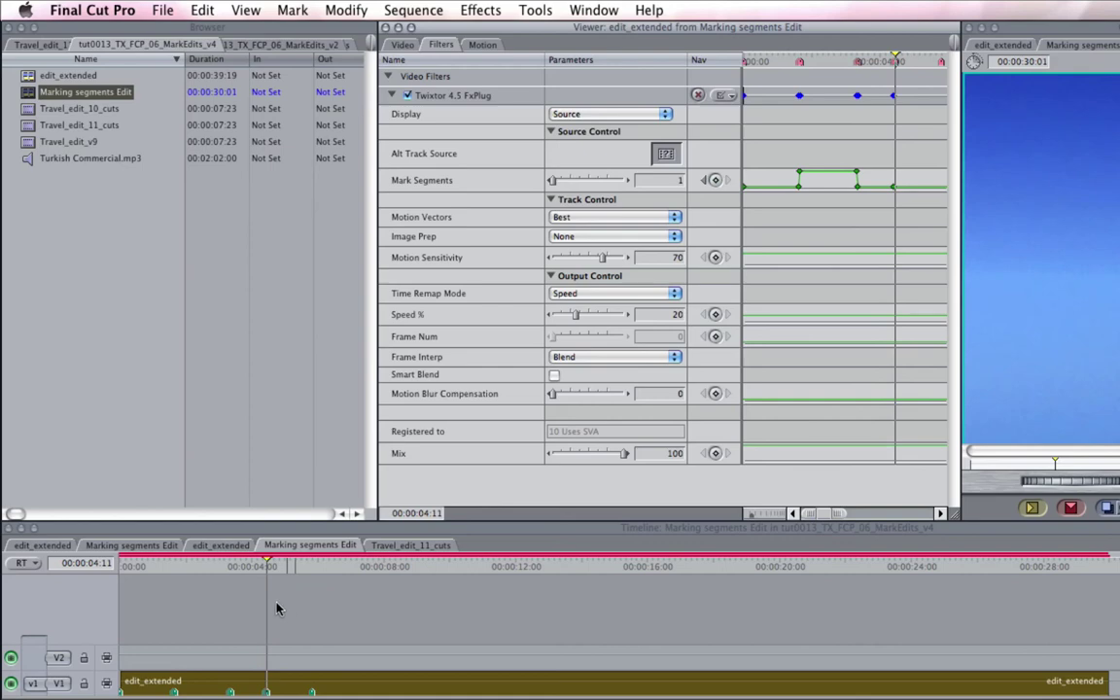
left_click(678, 182)
type("2")
key("Return")
left_click_drag(273, 567, 313, 564)
left_click(716, 182)
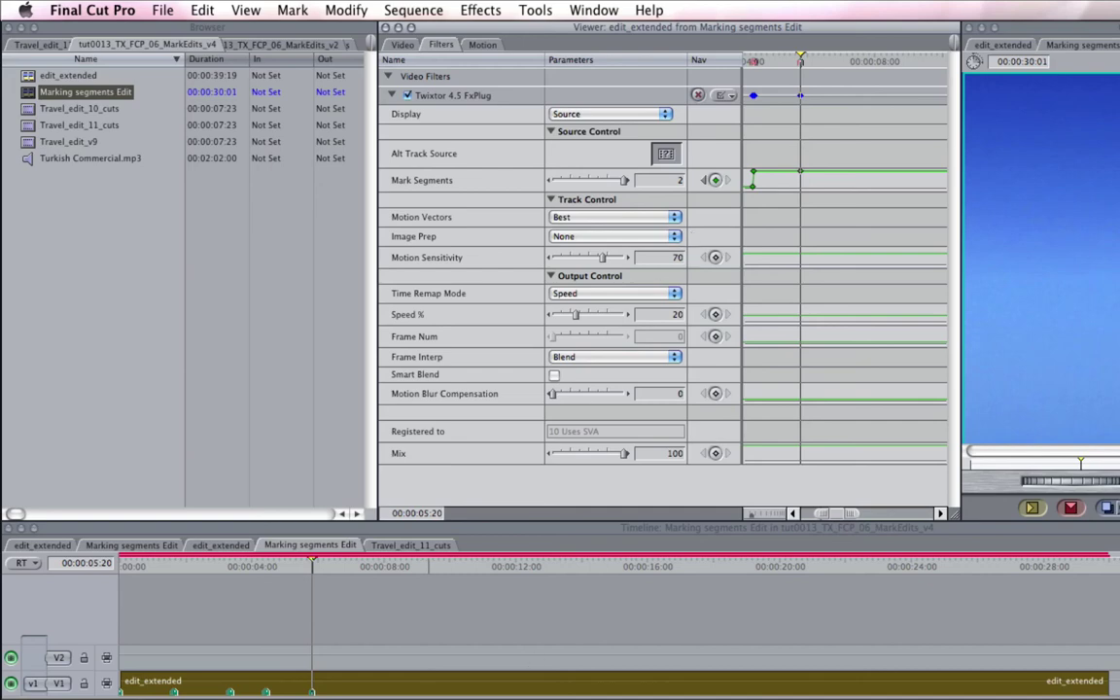
Switch Twixtor Display back to Twixtored Output and render both video and audio for the sequence.
left_click(615, 114)
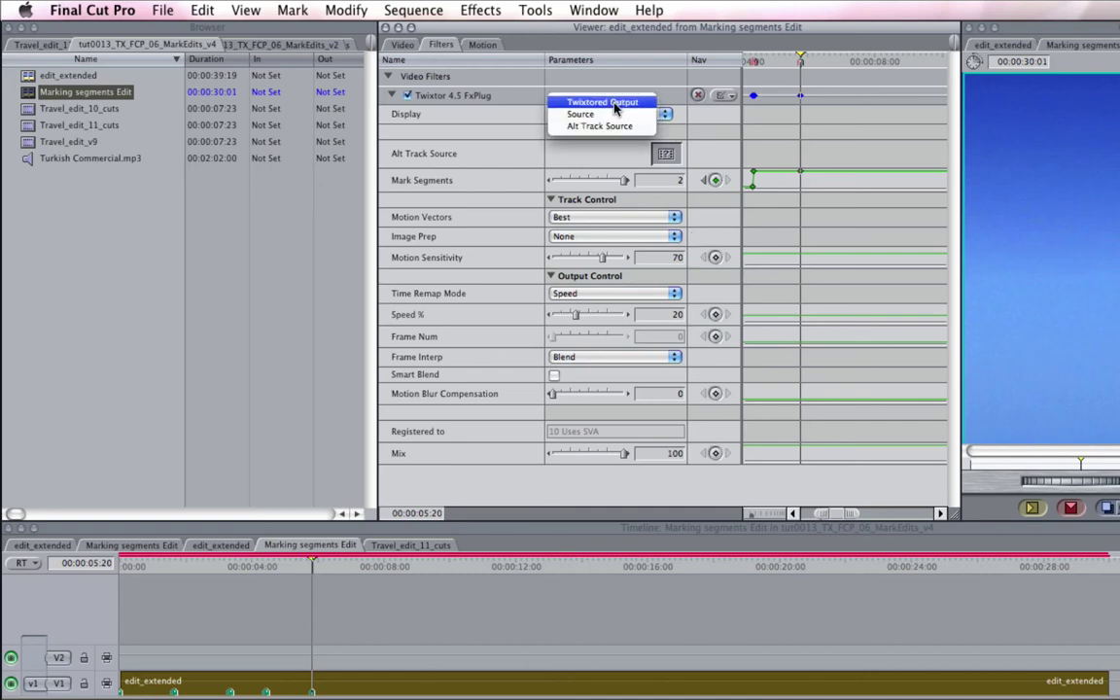
left_click(608, 98)
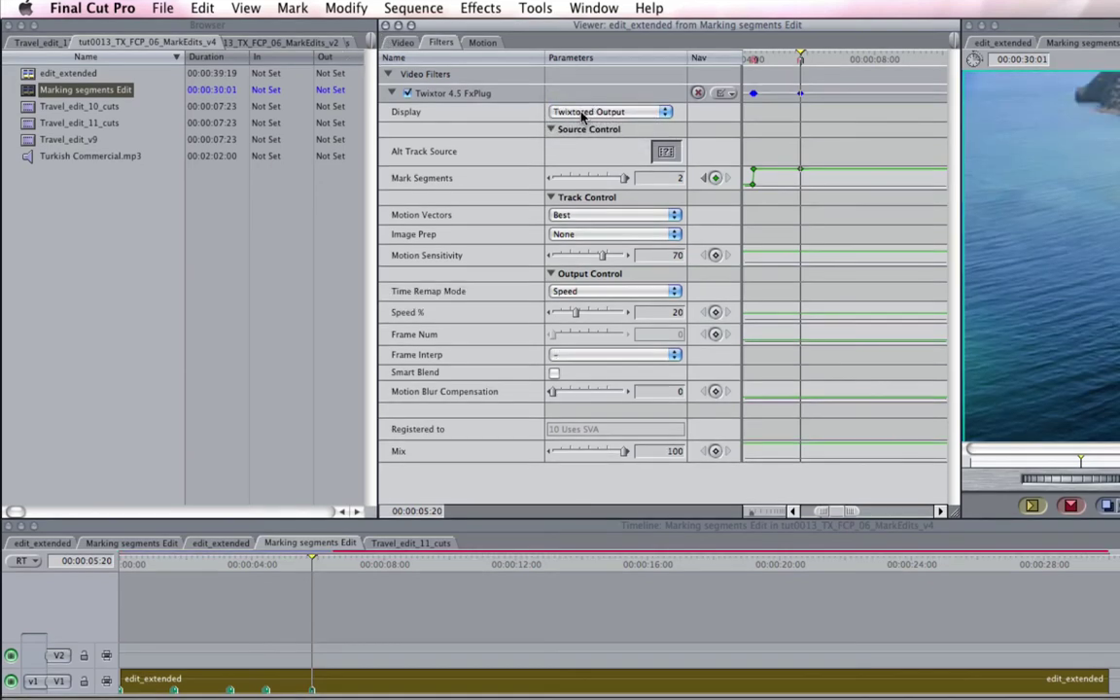
left_click(407, 8)
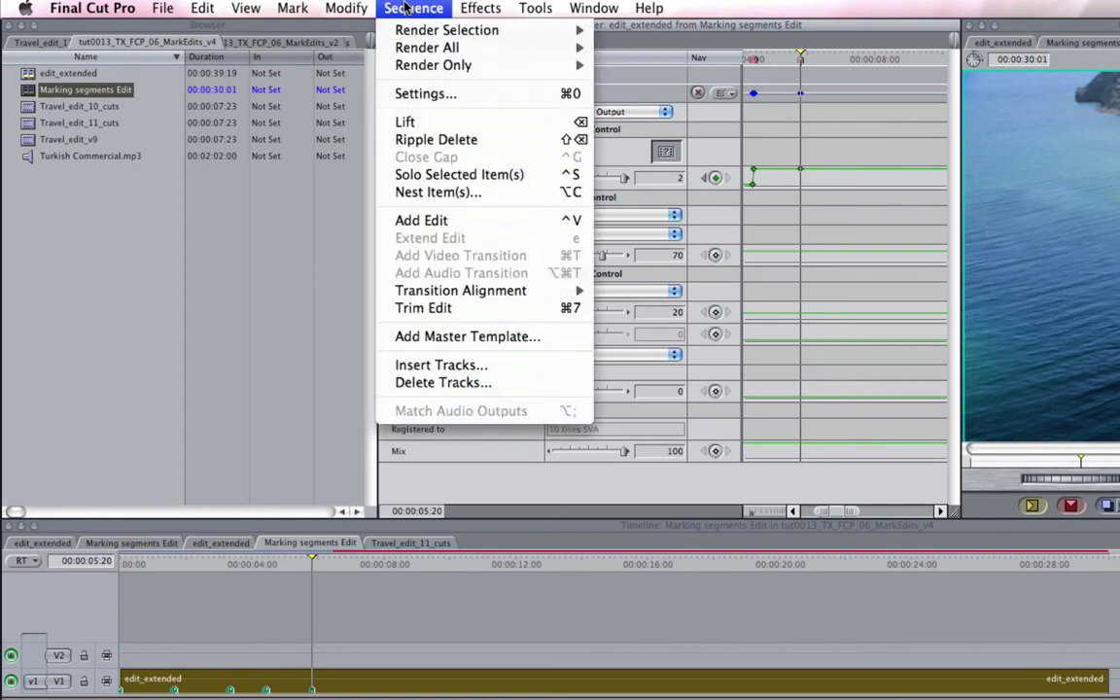
mouse_move(437, 51)
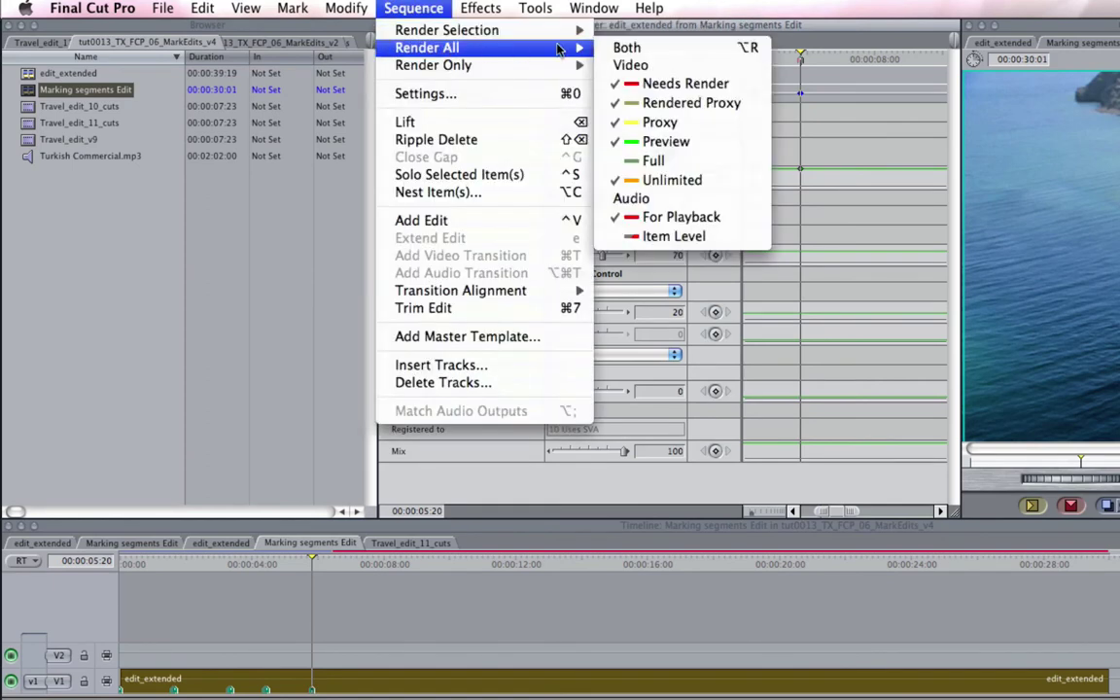
left_click(624, 47)
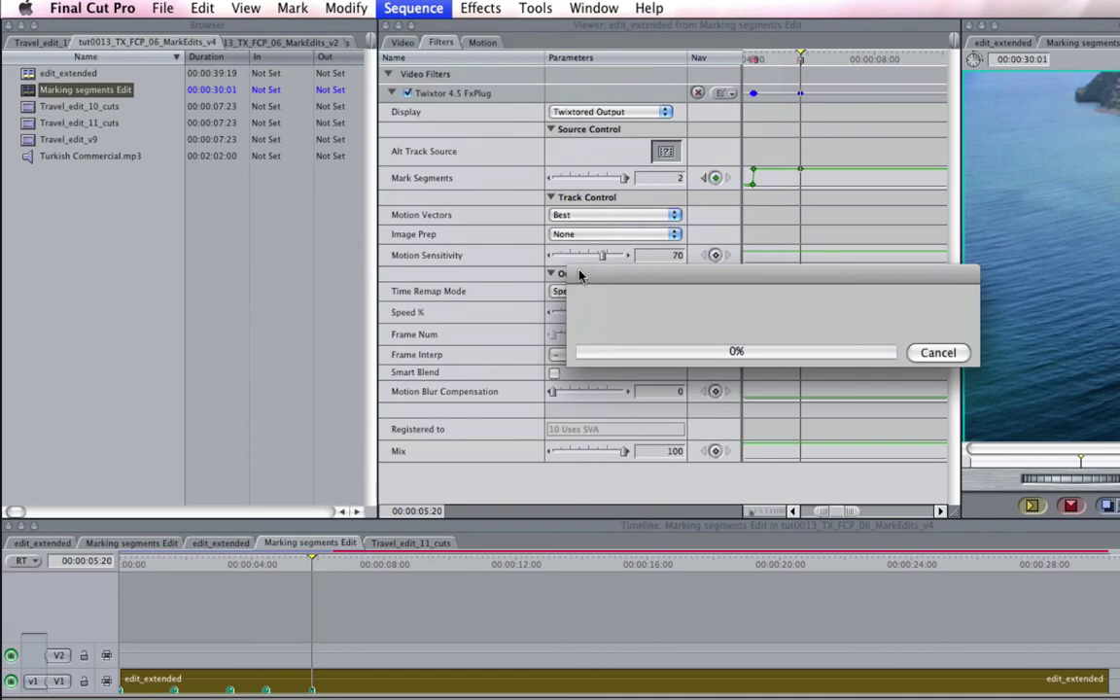